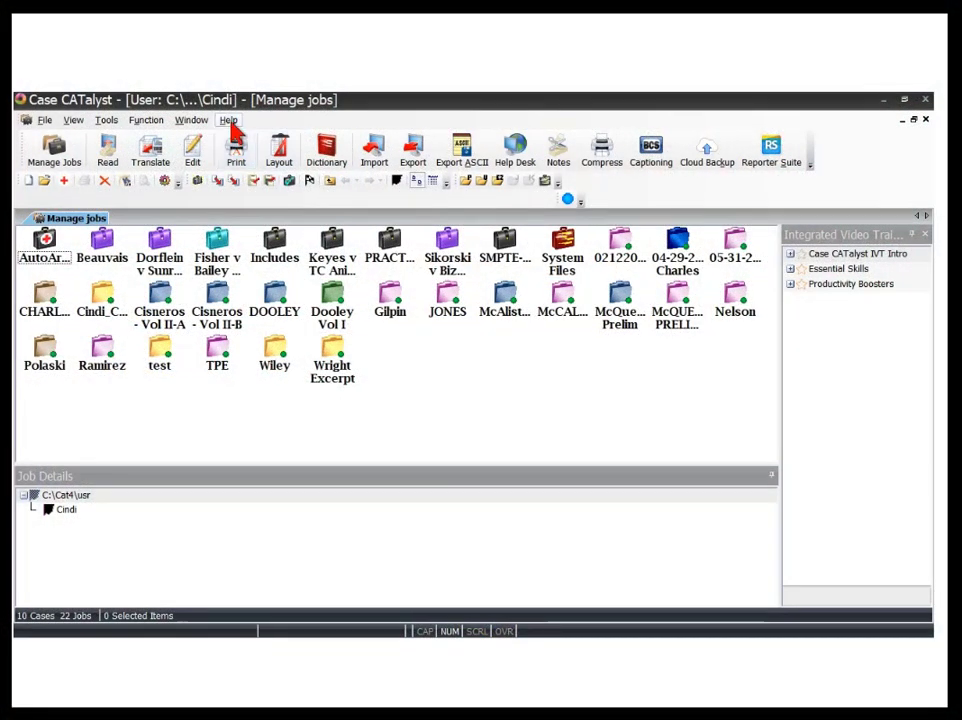
From the Support Help Desk, search the Stenograph knowledgebase for 'remote audiosync'.
left_click(229, 121)
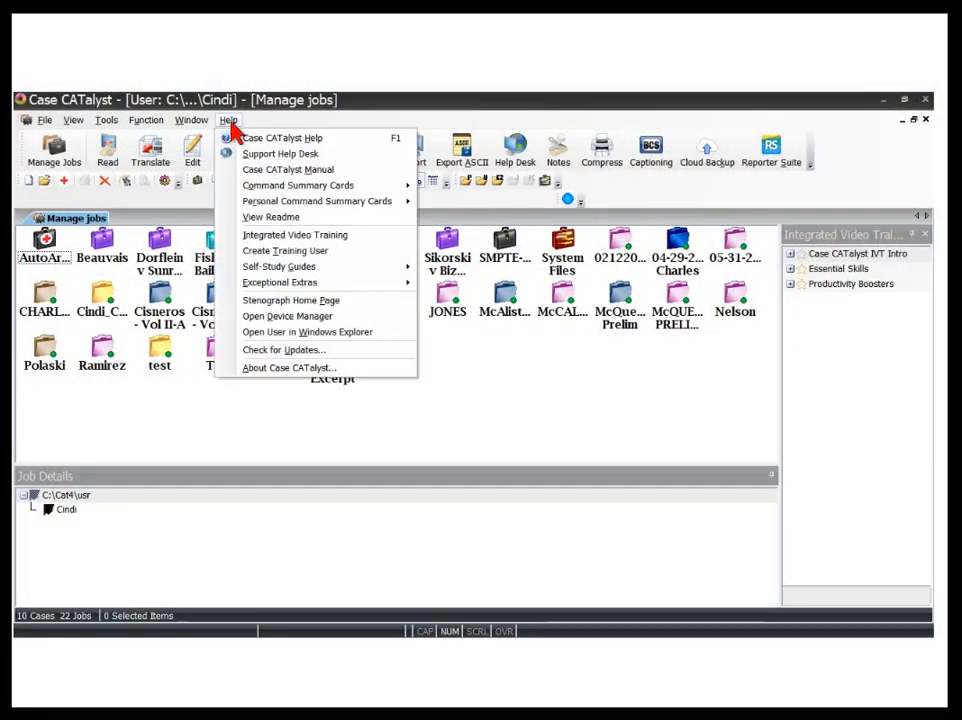
left_click(318, 156)
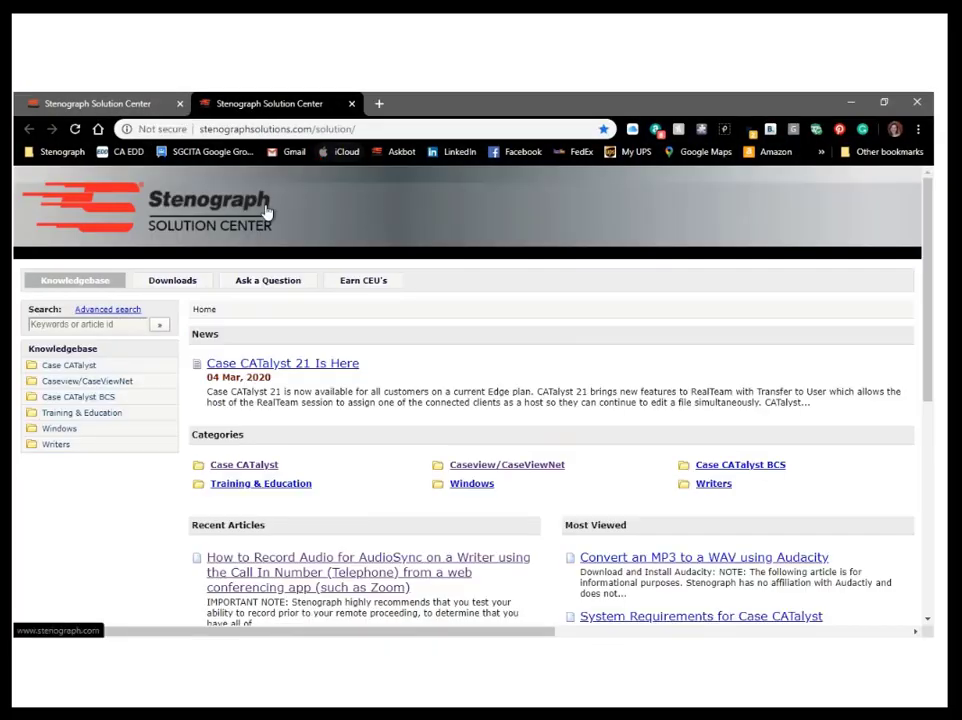
left_click(112, 325)
type("r")
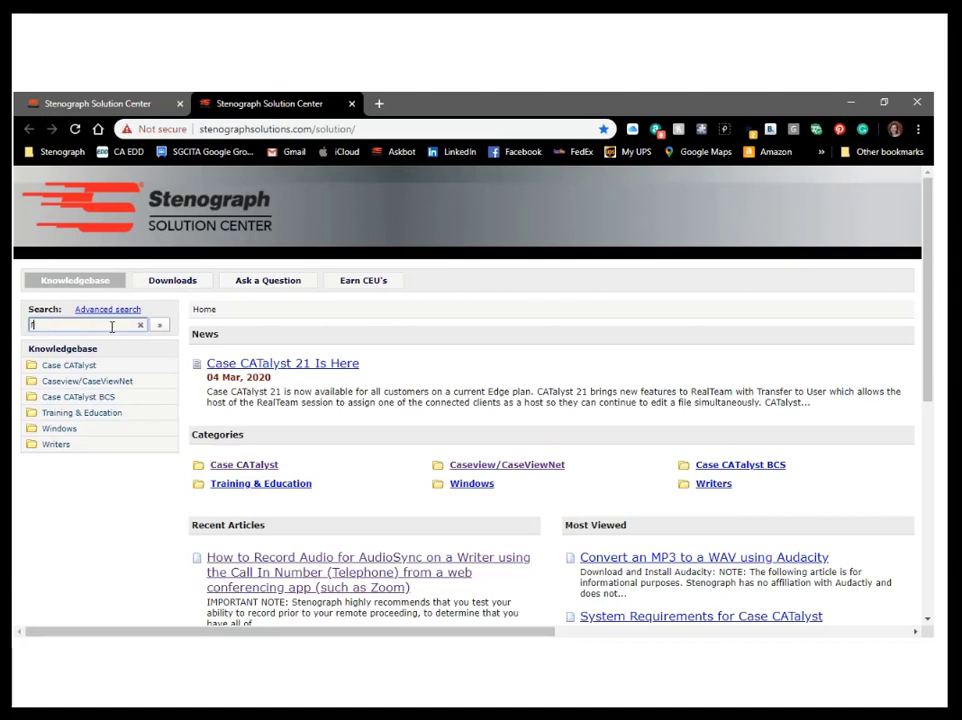
type("emote audiosync")
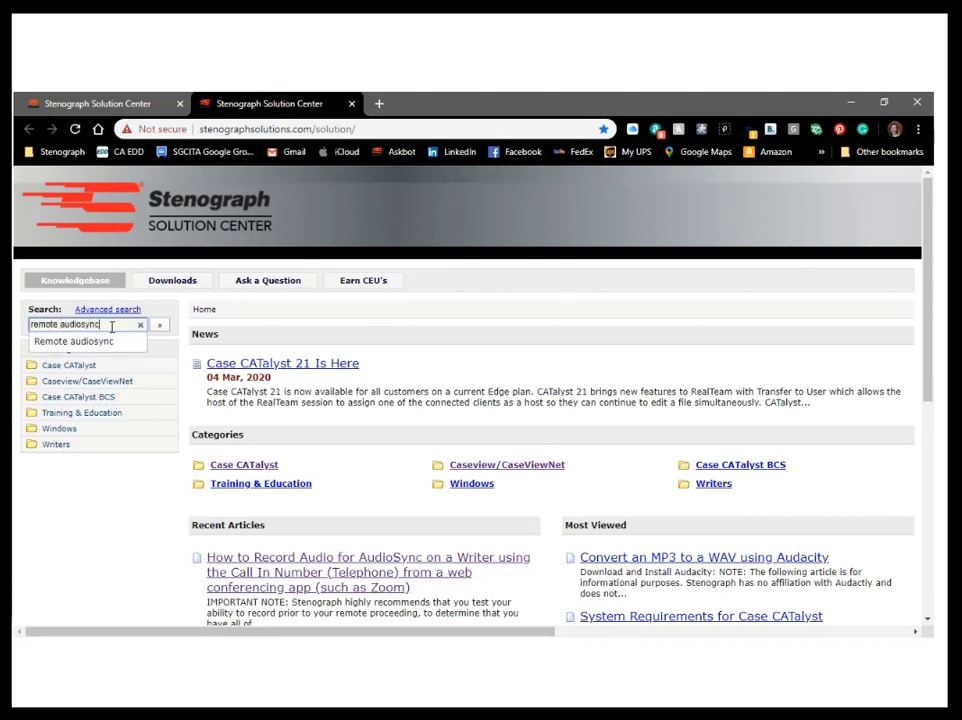
key("Return")
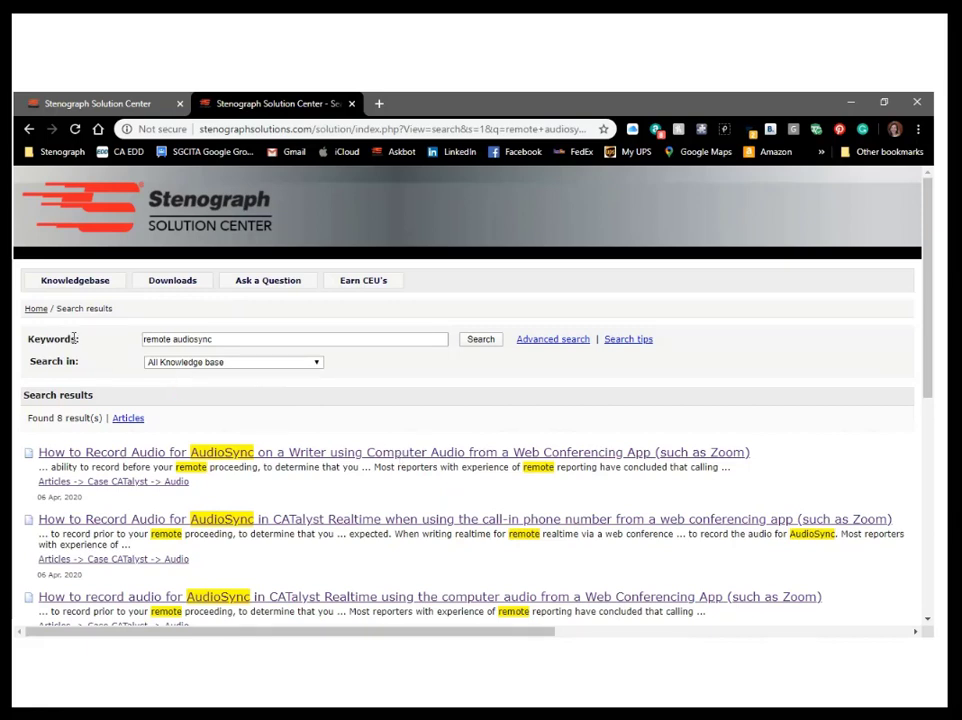
Go back to the knowledgebase home and search for 'license session code'.
left_click(35, 310)
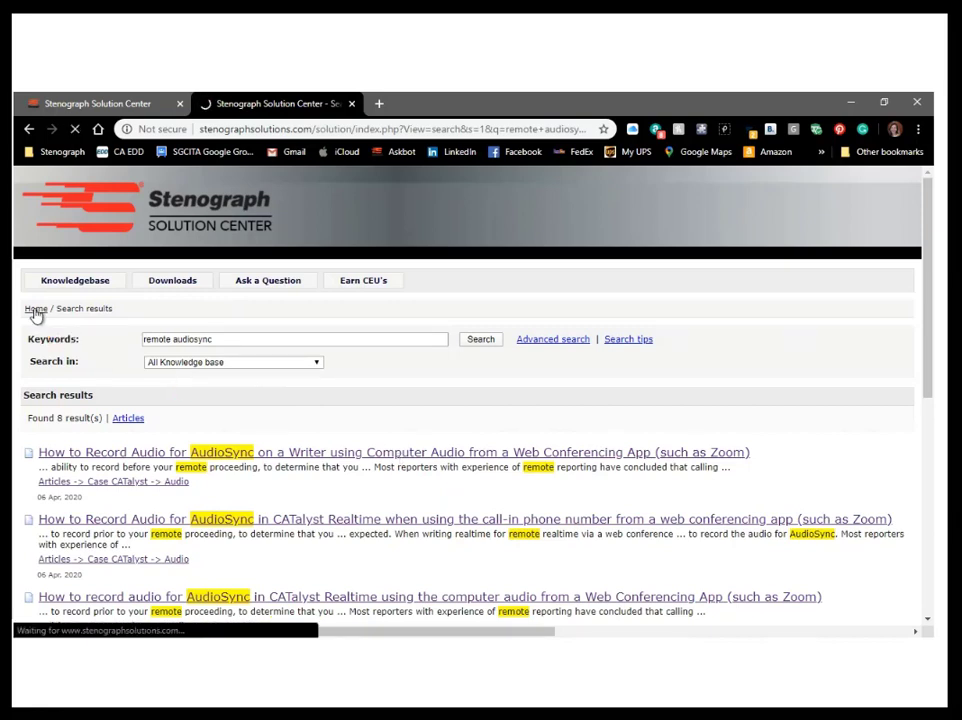
left_click(57, 325)
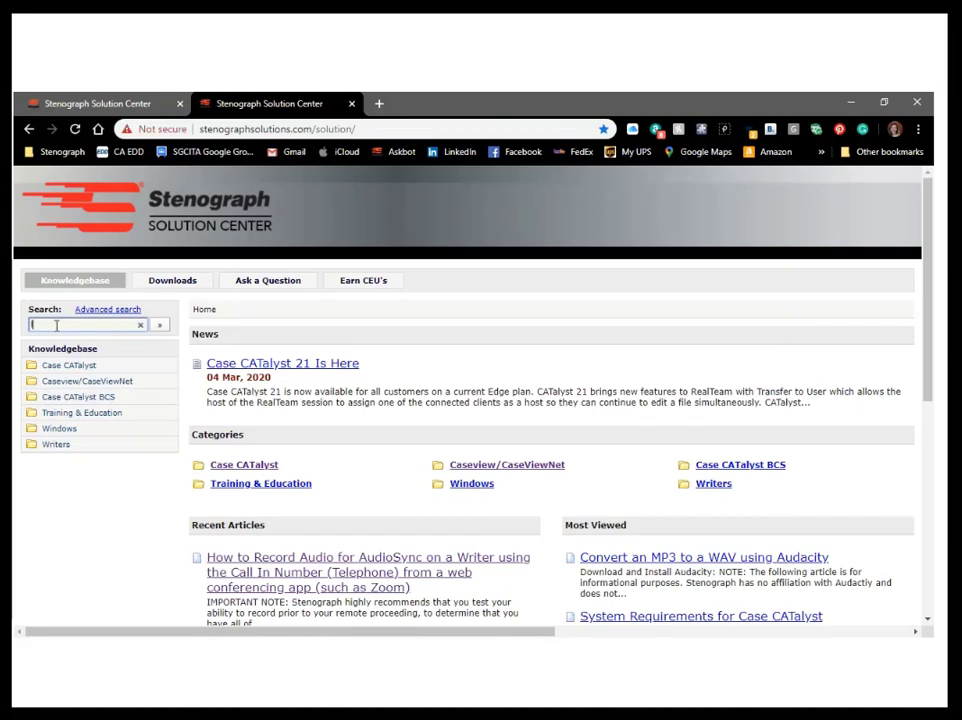
type("license session code")
left_click(159, 325)
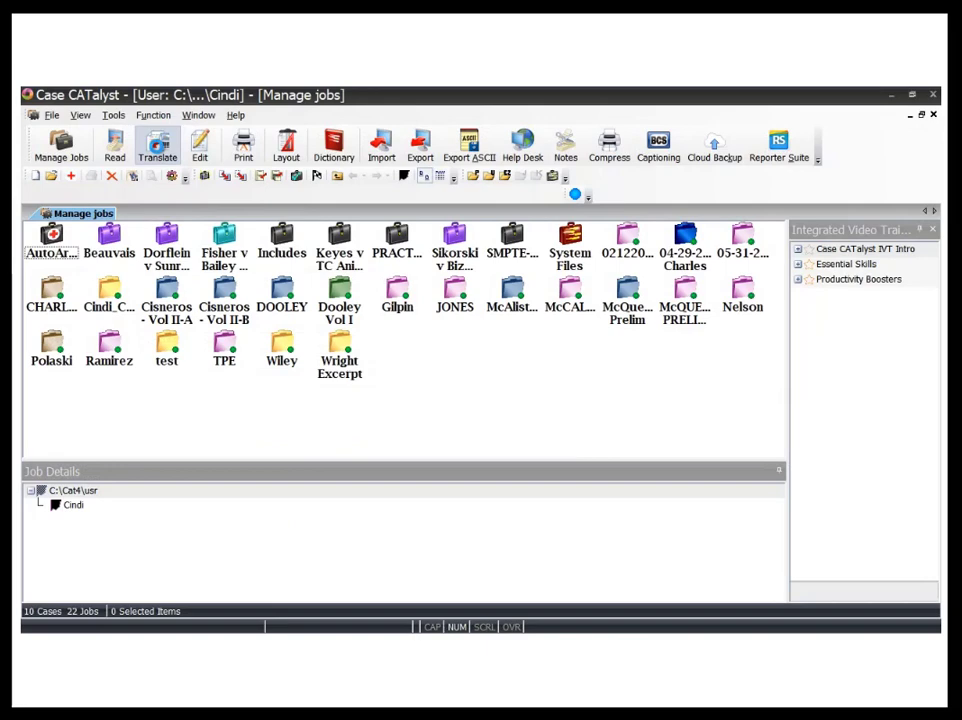
Set up a translation into file Jones with output to CaseView, and show its CaseView passwords.
left_click(158, 147)
left_click(340, 492)
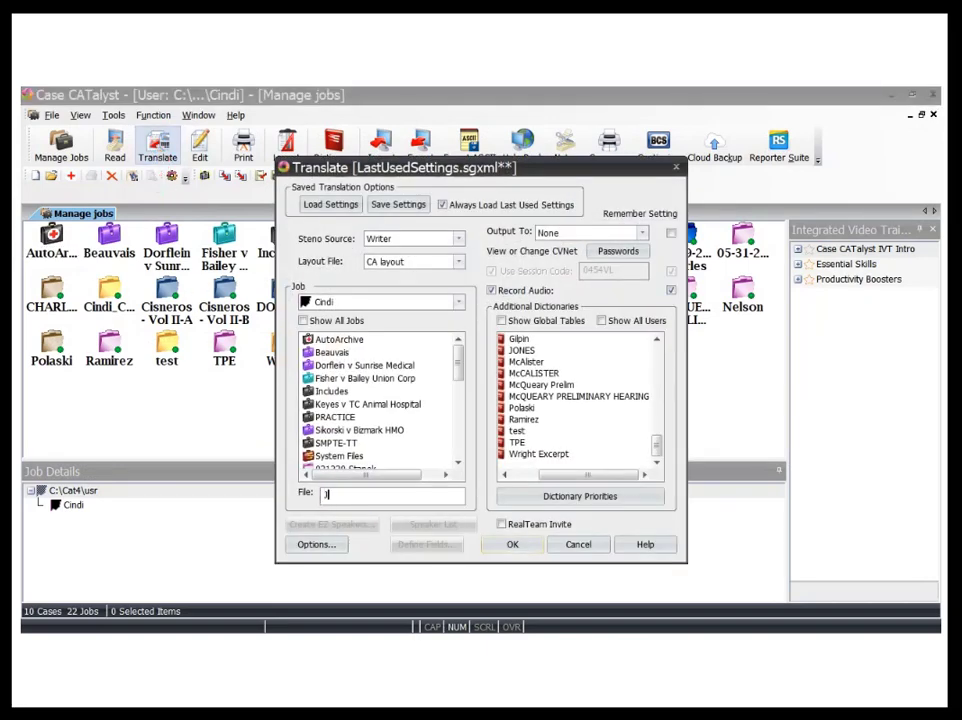
type("Jones")
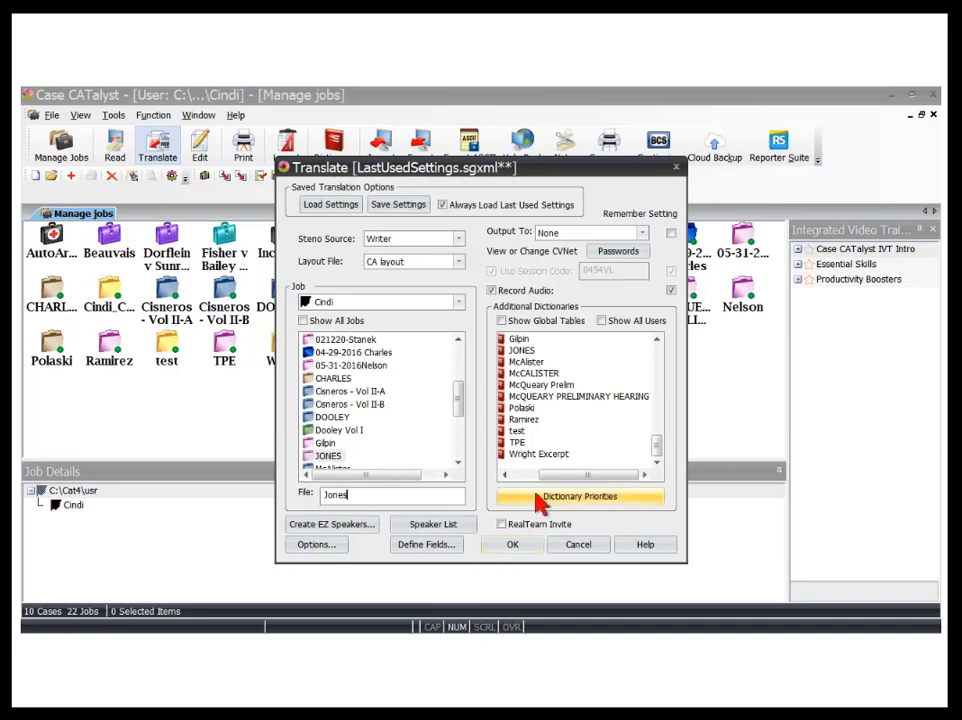
left_click_drag(583, 476, 517, 483)
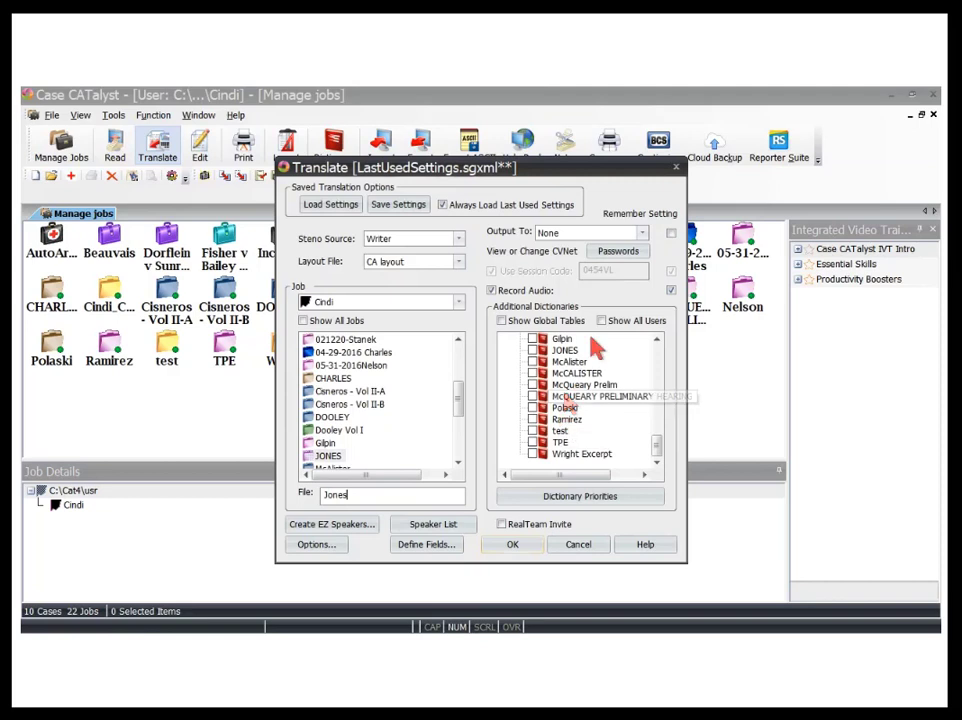
left_click(643, 234)
left_click(579, 257)
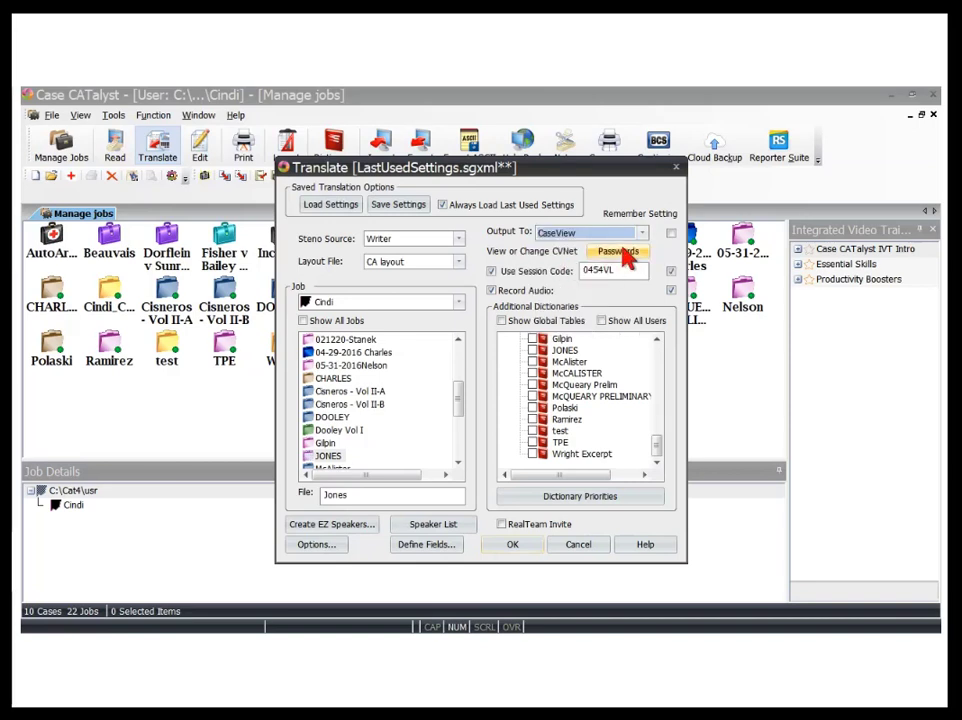
left_click(620, 252)
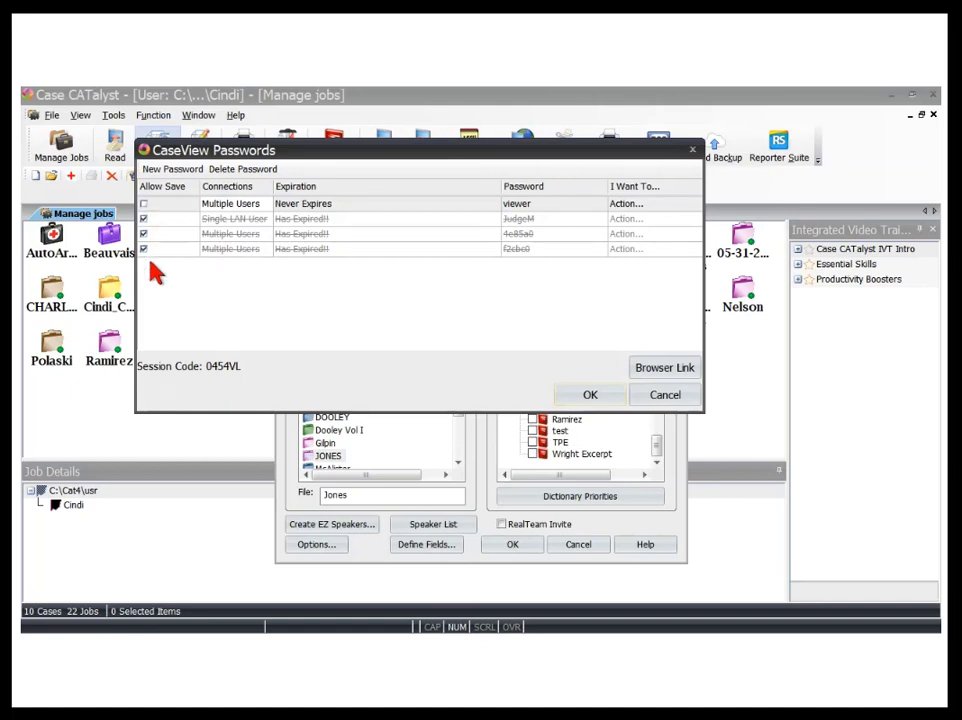
Change the third CaseView password's expiration to April 11 (Sat 04/11/2020, midnight).
left_click(322, 258)
left_click(319, 254)
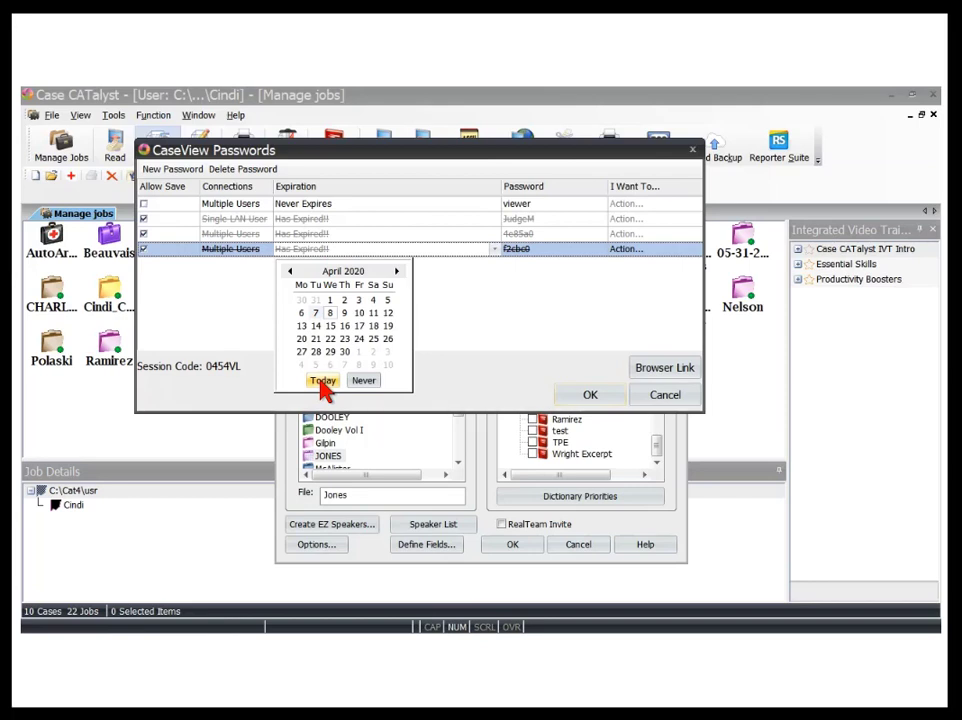
left_click(374, 316)
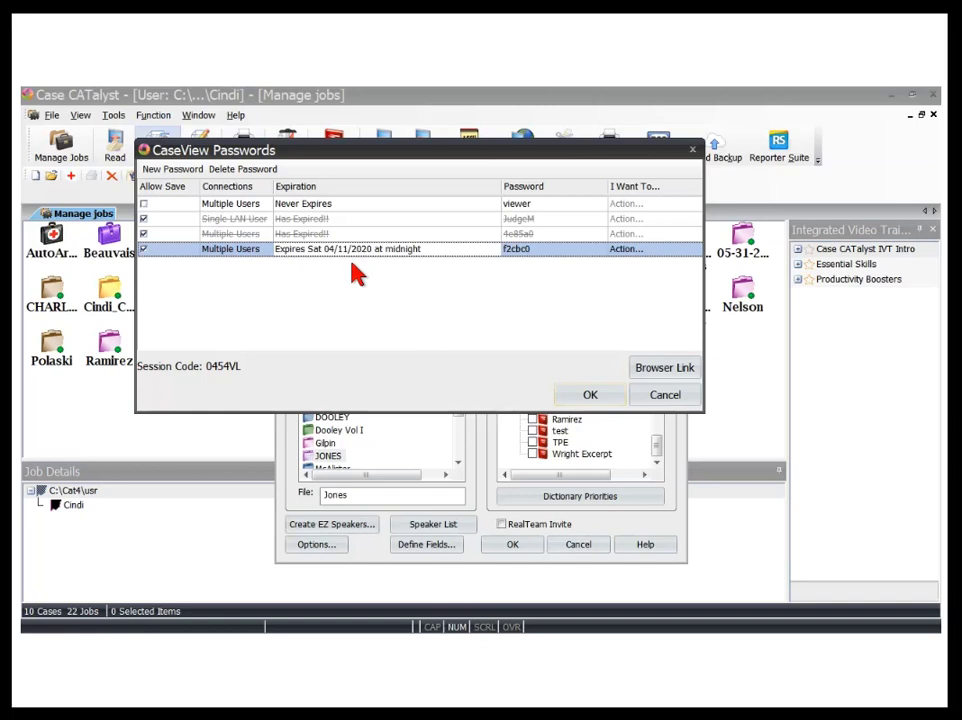
Add a new multi-user CaseView password expiring today, Wed 04/08/2020 at midnight.
left_click(173, 170)
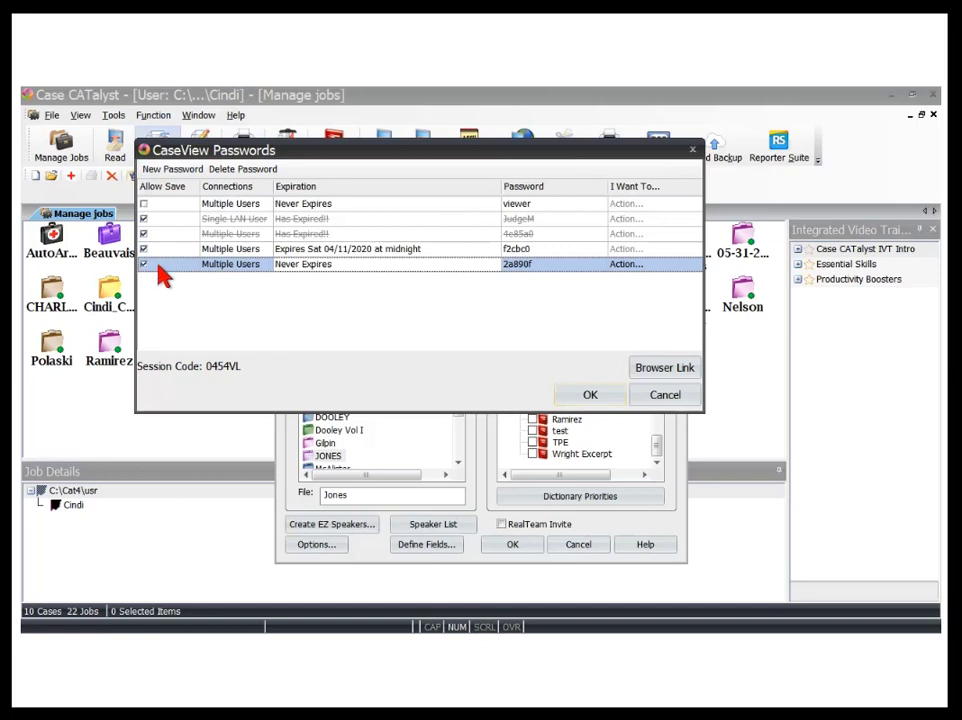
left_click(350, 268)
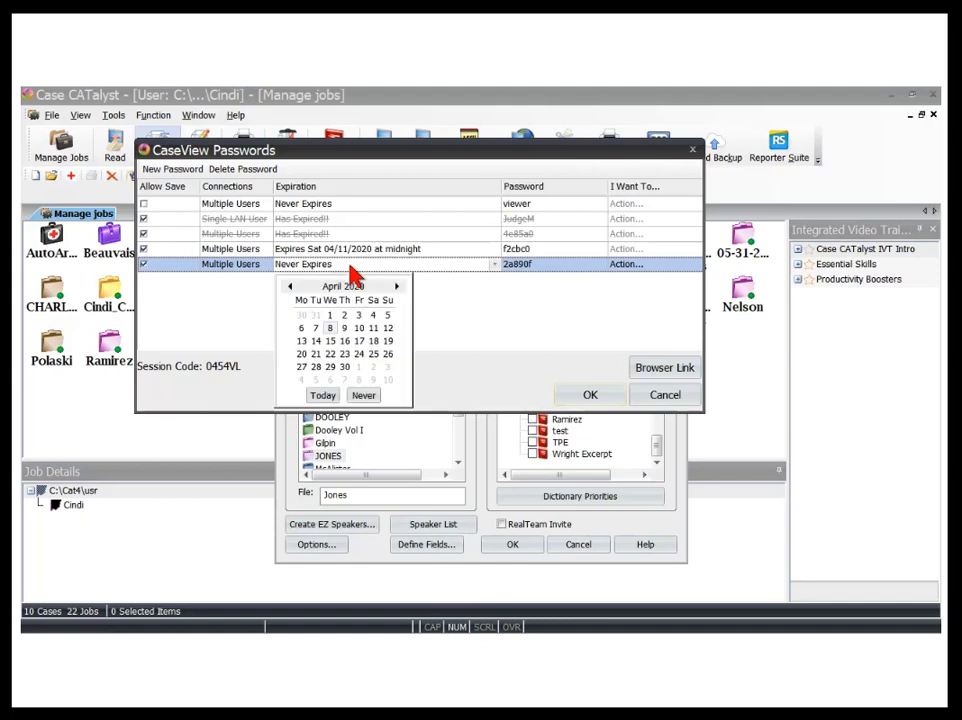
left_click(320, 395)
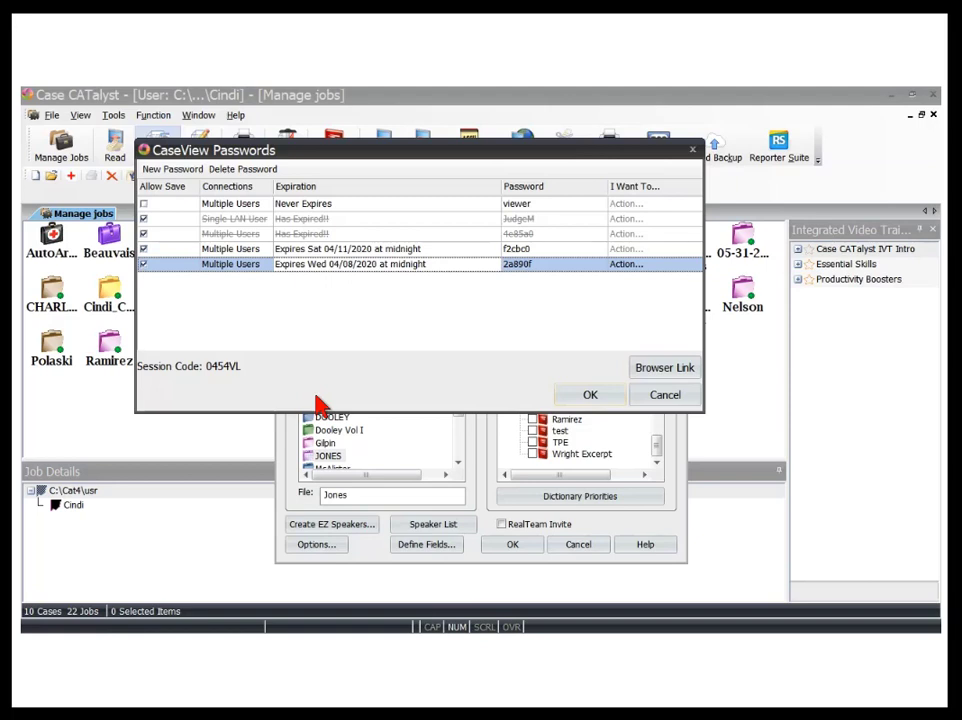
Generate the new password's CaseViewNet browser link and copy it to the clipboard.
left_click(662, 371)
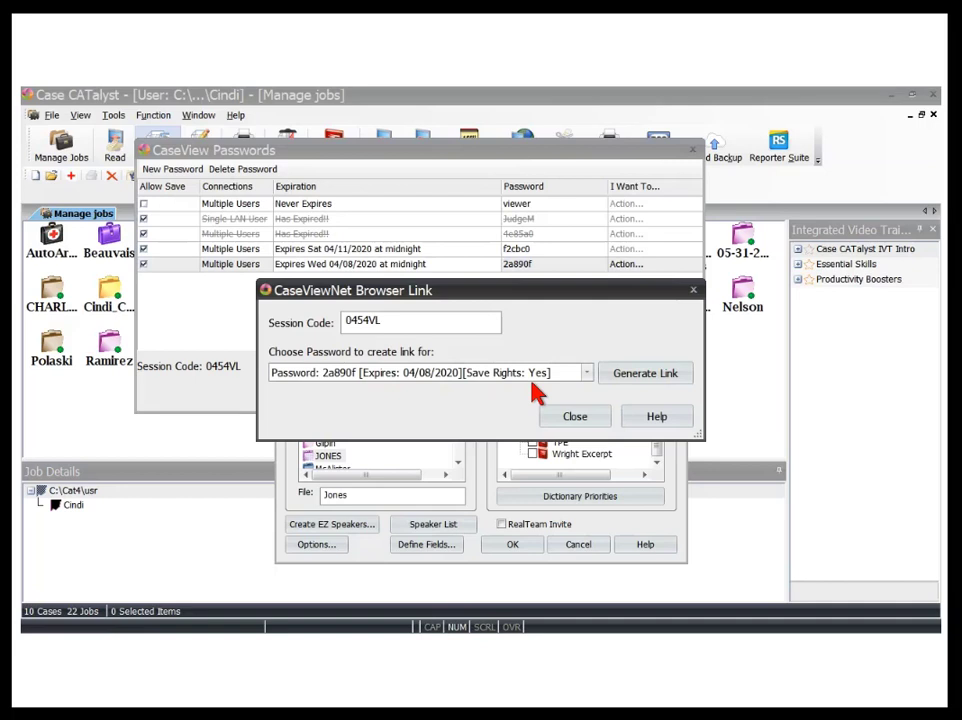
left_click(645, 390)
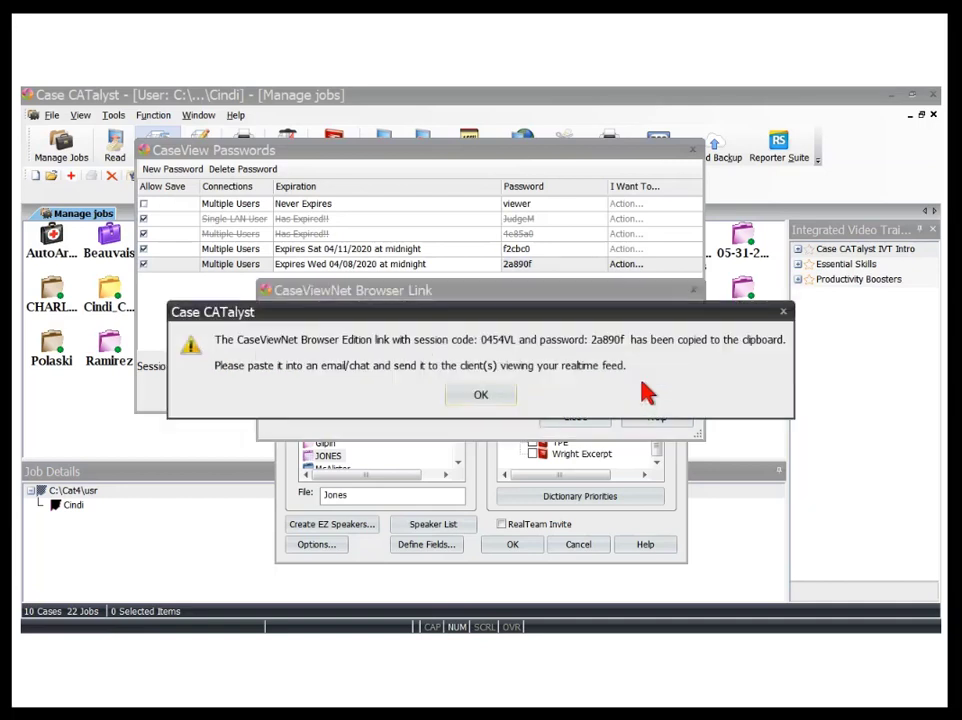
left_click(481, 397)
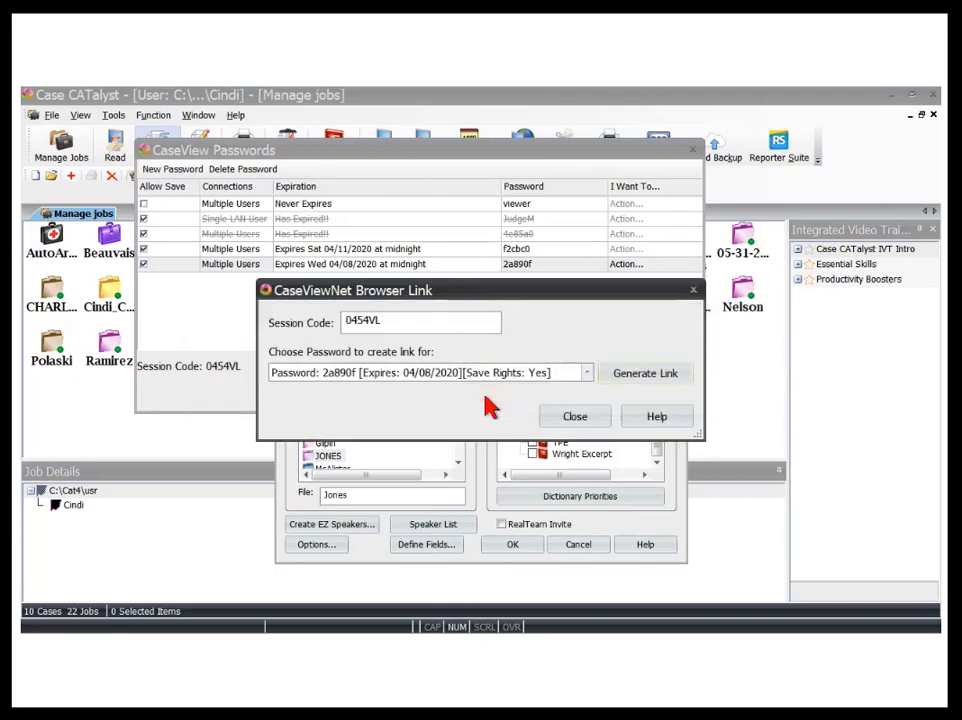
left_click(566, 422)
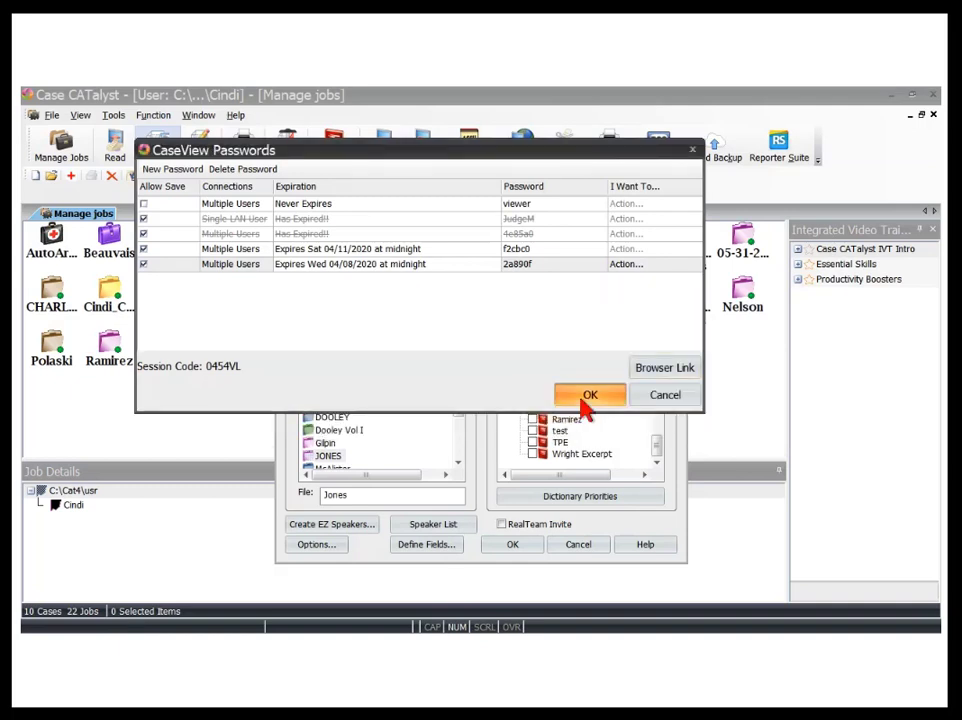
Accept the password settings, start the translation, and answer the append-or-overwrite prompt.
left_click(584, 403)
left_click(513, 546)
left_click(447, 397)
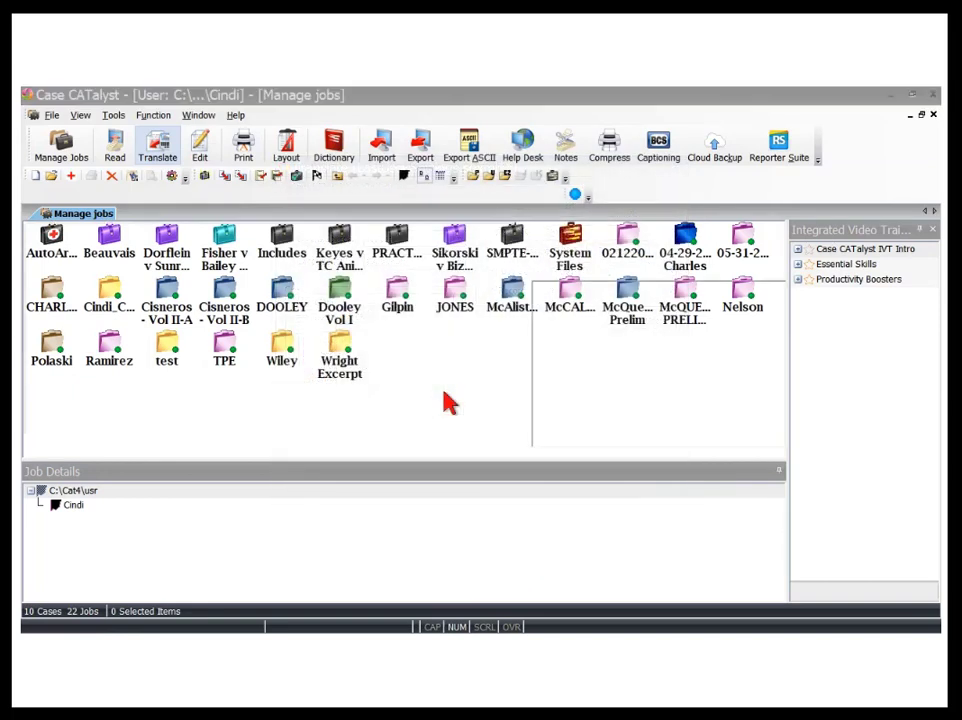